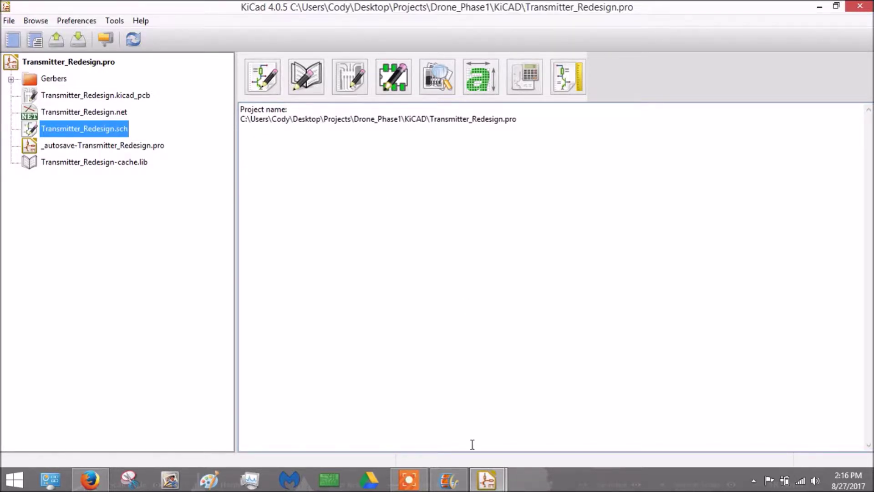
Switch to the open Transmitter_Redesign schematic in the KiCad schematic editor
mouse_move(487, 479)
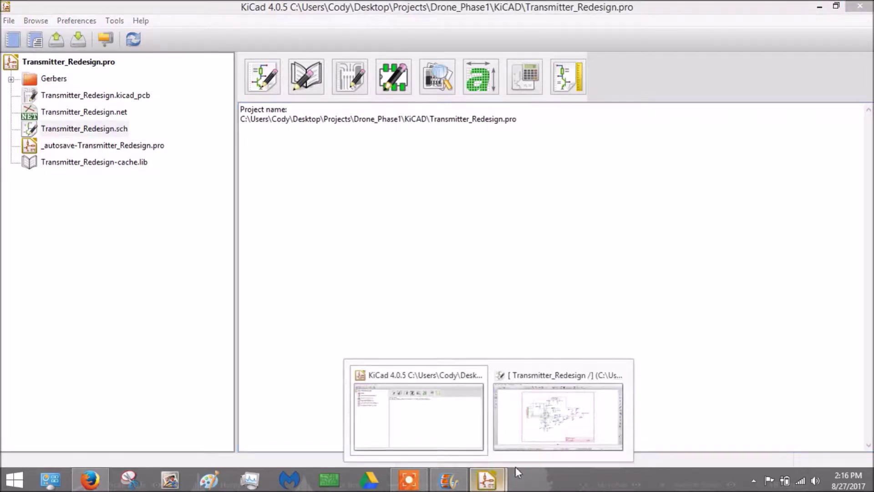
left_click(546, 426)
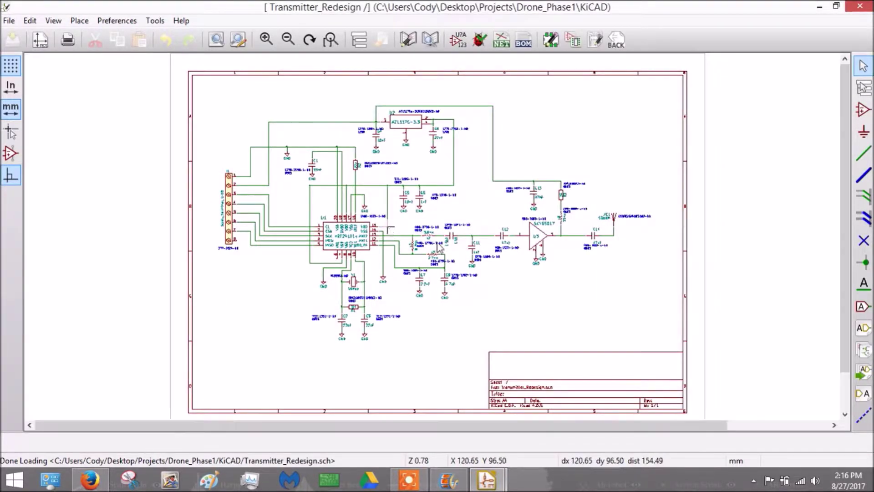
Zoom into the transmitter circuit schematic on the Eeschema canvas
scroll(400, 256, "up", 1)
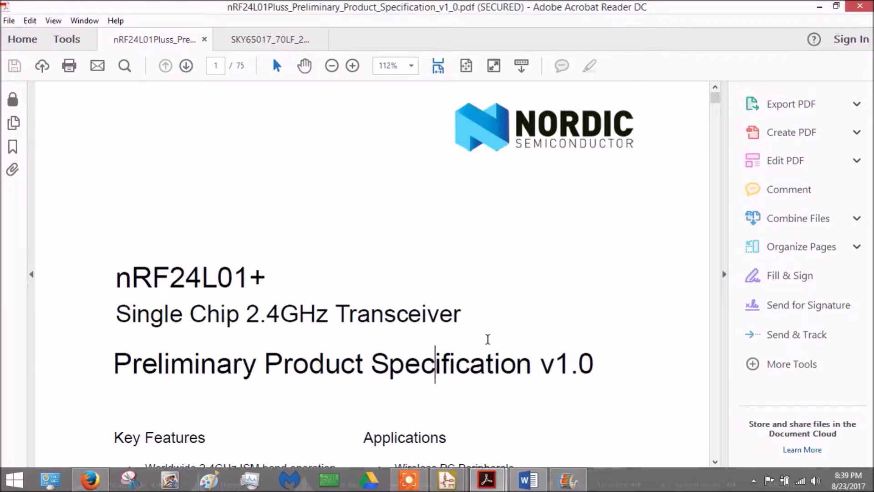
Highlight the 2.4GHz ISM band line and the 11.3mA TX at 0dBm Key Features line
scroll(488, 339, "down", 3)
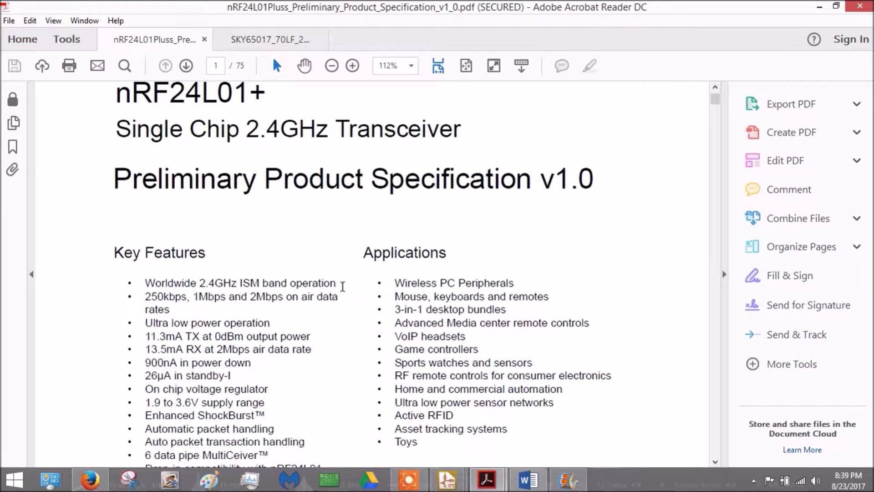
left_click_drag(340, 296, 146, 283)
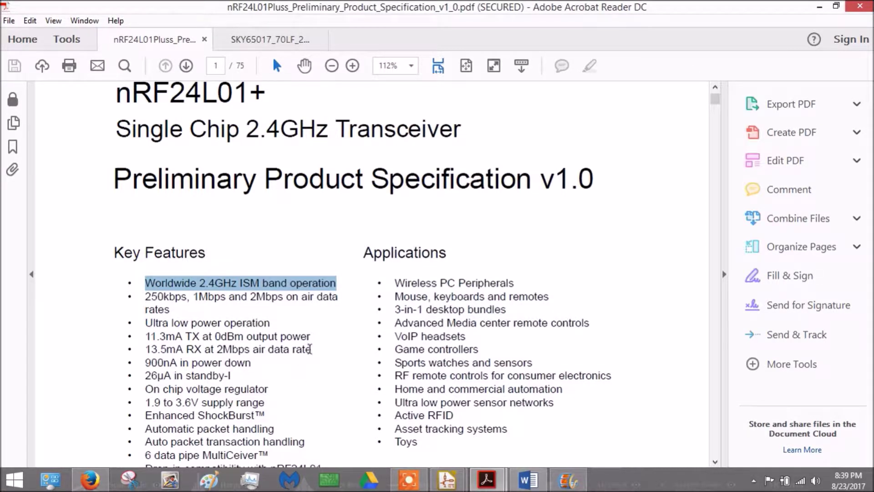
left_click_drag(313, 349, 214, 337)
left_click(316, 337)
left_click_drag(320, 338, 201, 337)
left_click(315, 337)
left_click_drag(316, 336, 144, 337)
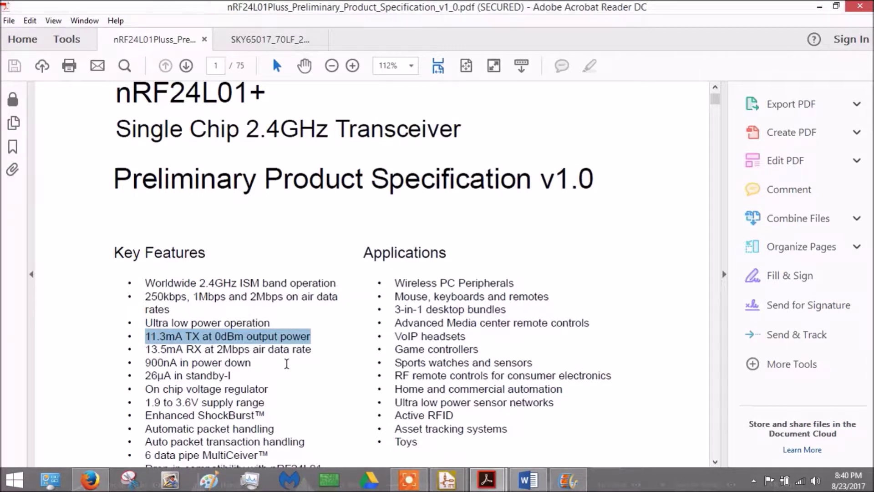
Jump to page 10, the nRF24L01+ Pin Information section
scroll(286, 363, "down", 7)
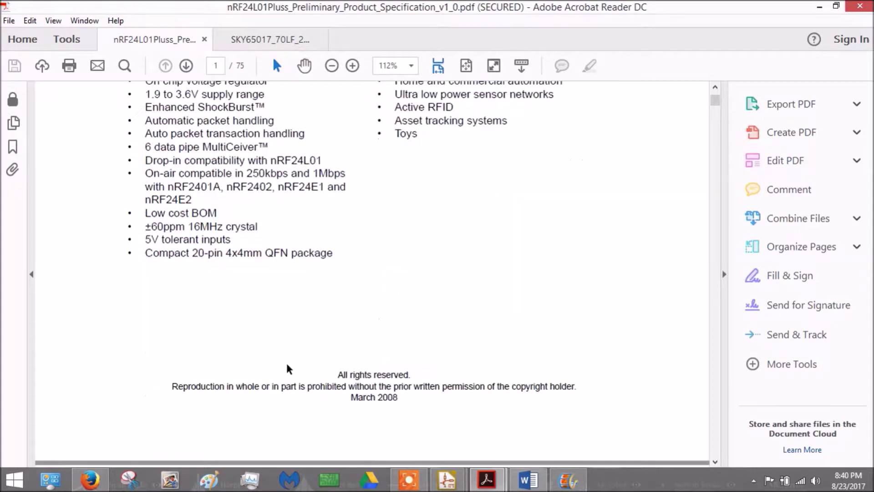
scroll(286, 367, "down", 4)
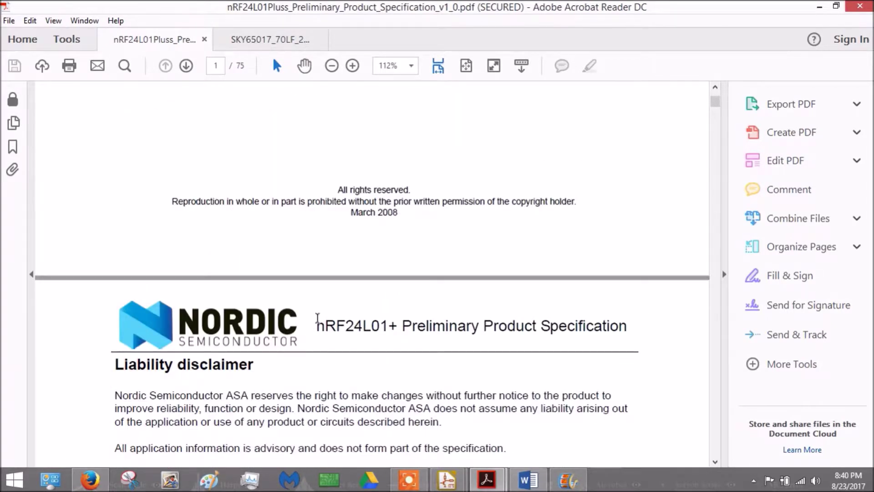
left_click(219, 65)
type("10")
key("Return")
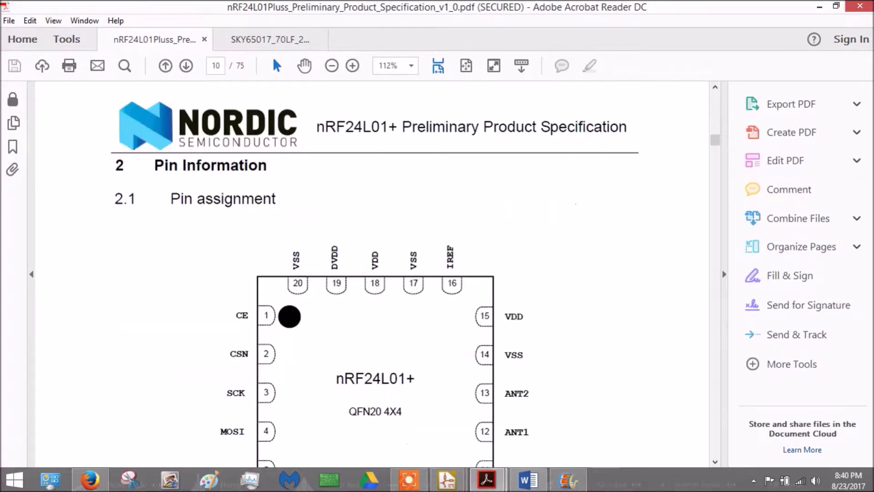
Scroll through the pin assignment and pin functions to the absolute maximum ratings on page 12
scroll(267, 280, "down", 3)
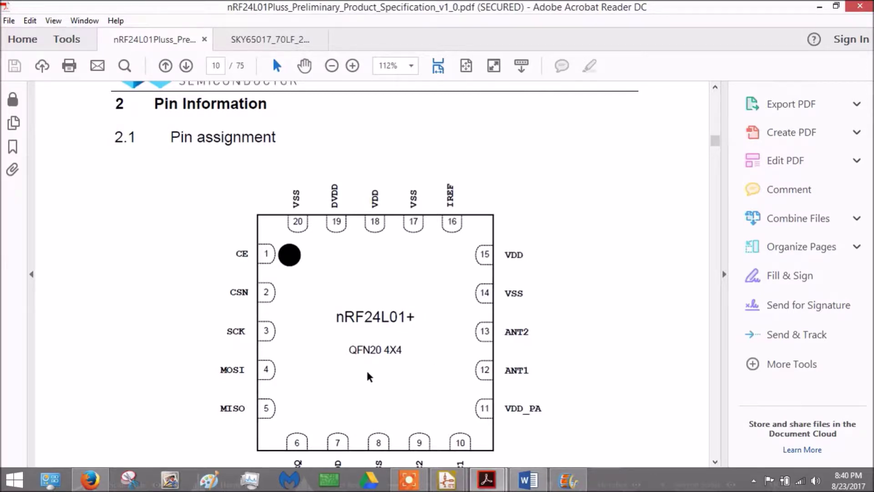
scroll(278, 354, "down", 1)
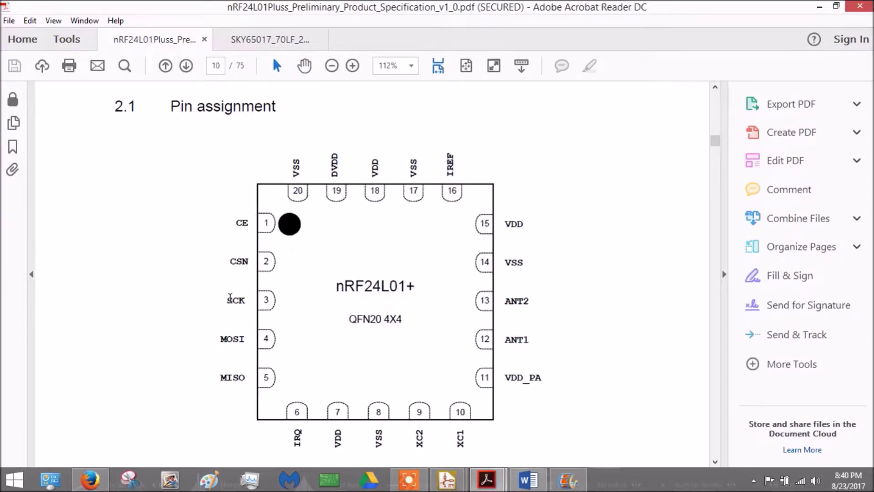
scroll(445, 337, "down", 10)
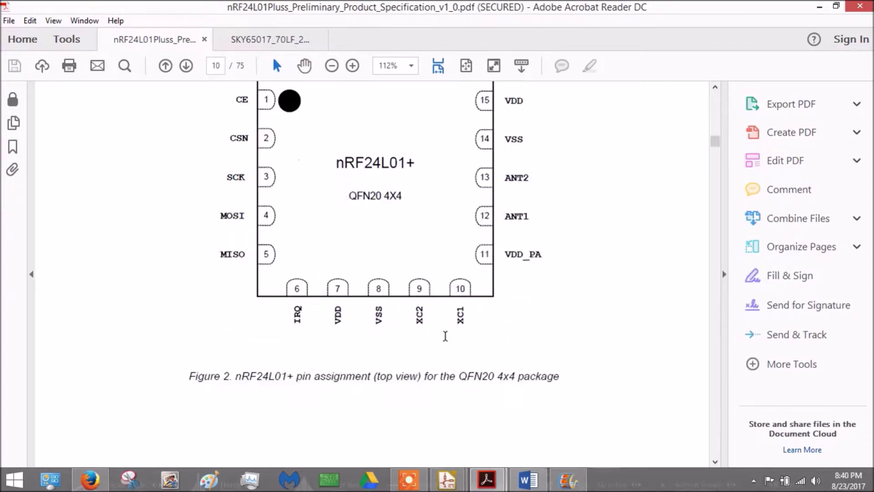
scroll(444, 335, "down", 10)
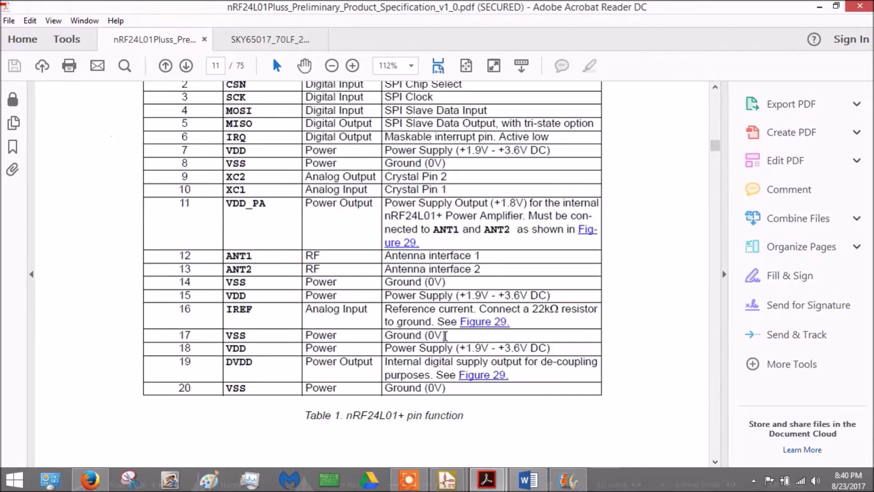
scroll(444, 333, "up", 10)
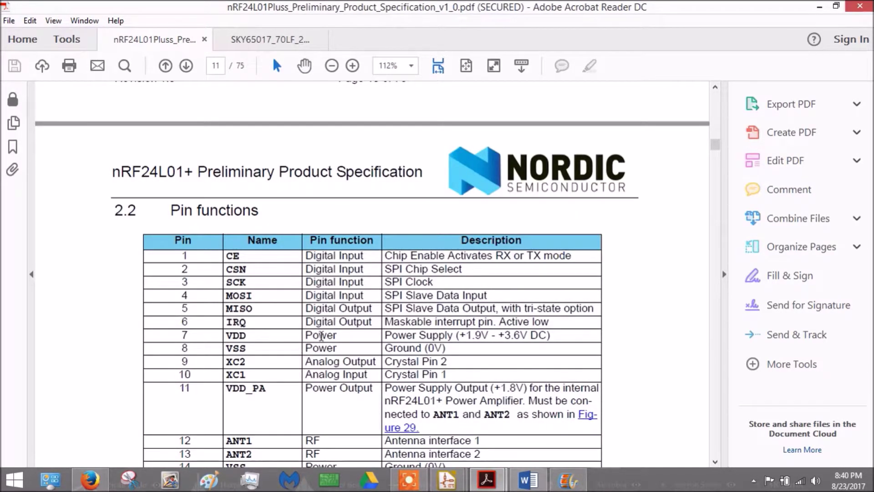
scroll(421, 376, "down", 3)
scroll(410, 377, "down", 12)
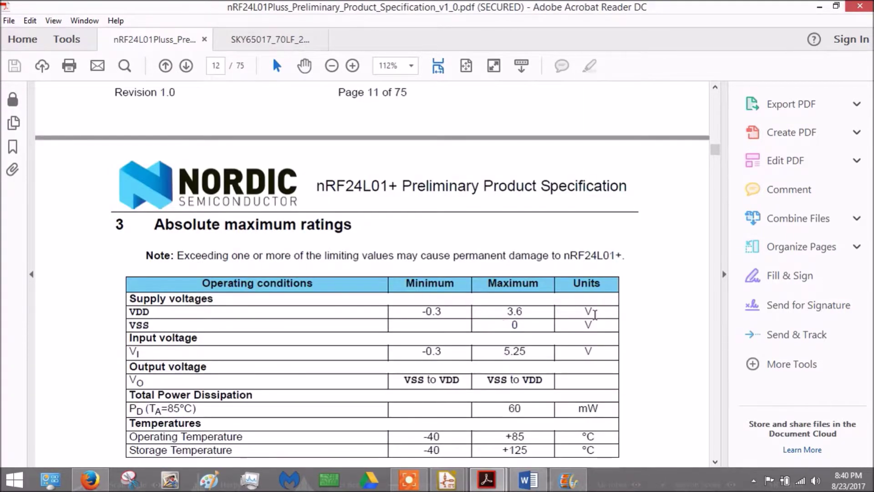
Highlight the 3.6 V VDD maximum in the absolute maximum ratings table
left_click_drag(593, 326, 131, 313)
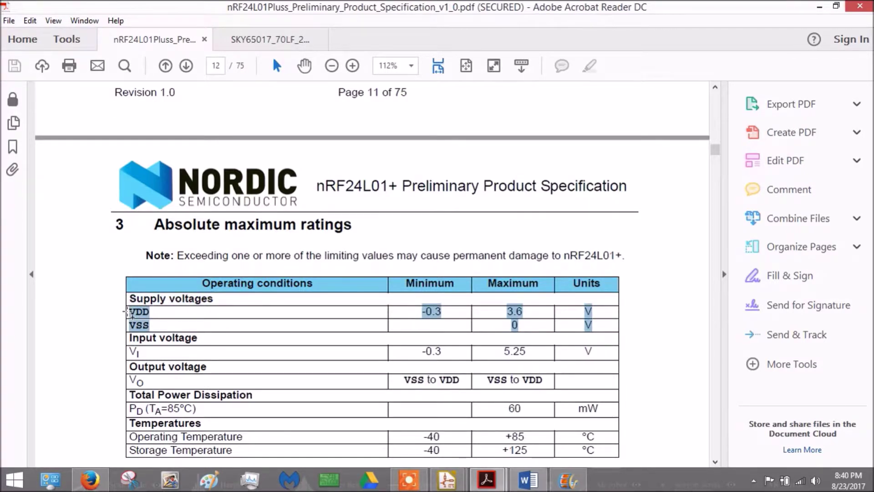
left_click(523, 311)
left_click_drag(529, 309, 506, 312)
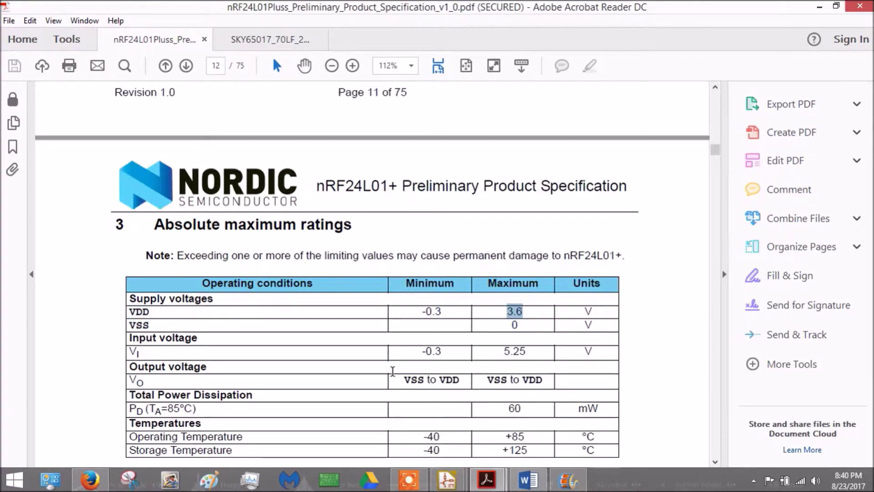
left_click(222, 65)
Go to page 62 and highlight the section 10.4 PCB layout and decoupling guideline paragraphs
type("62")
key("Return")
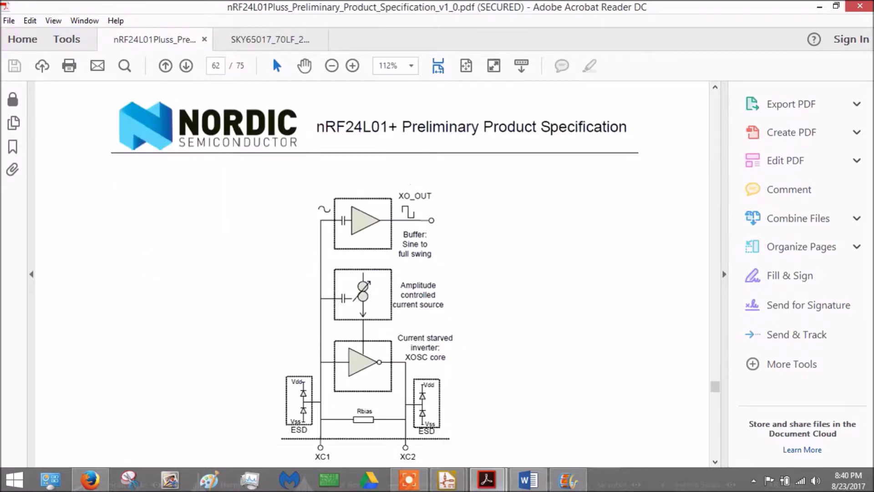
scroll(290, 174, "down", 5)
scroll(290, 175, "down", 5)
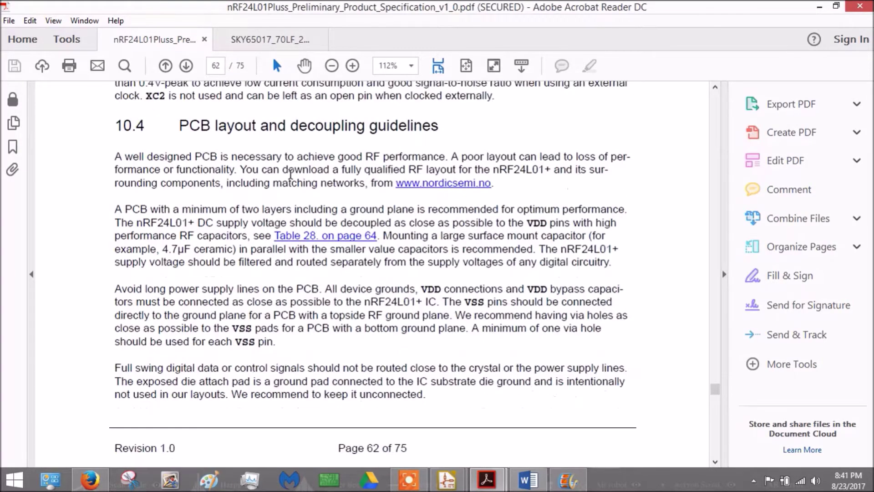
scroll(290, 174, "up", 2)
scroll(384, 287, "down", 1)
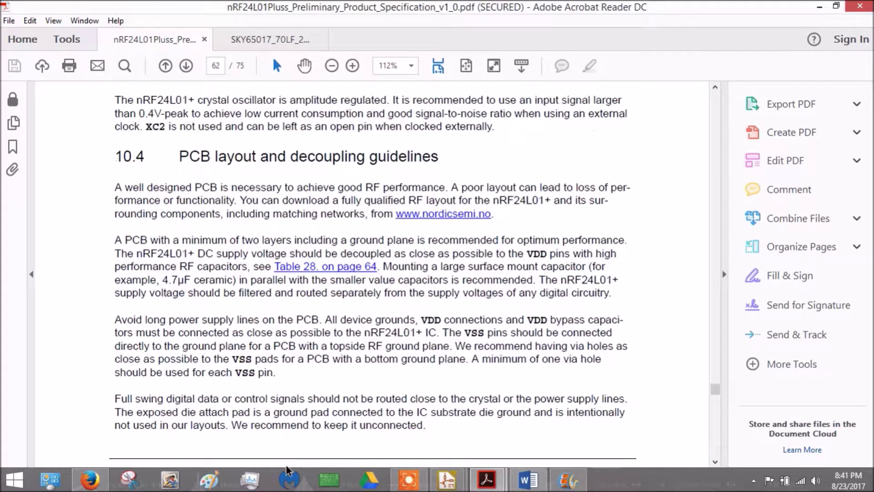
left_click_drag(428, 426, 120, 190)
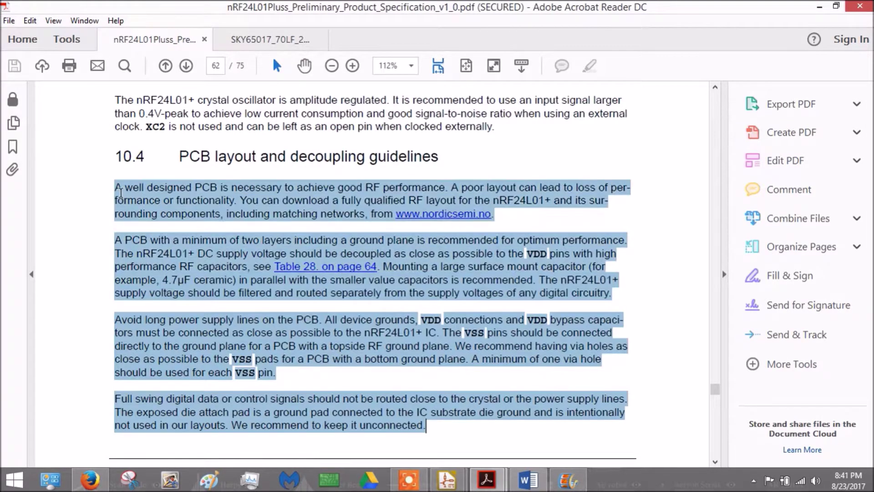
left_click(304, 373)
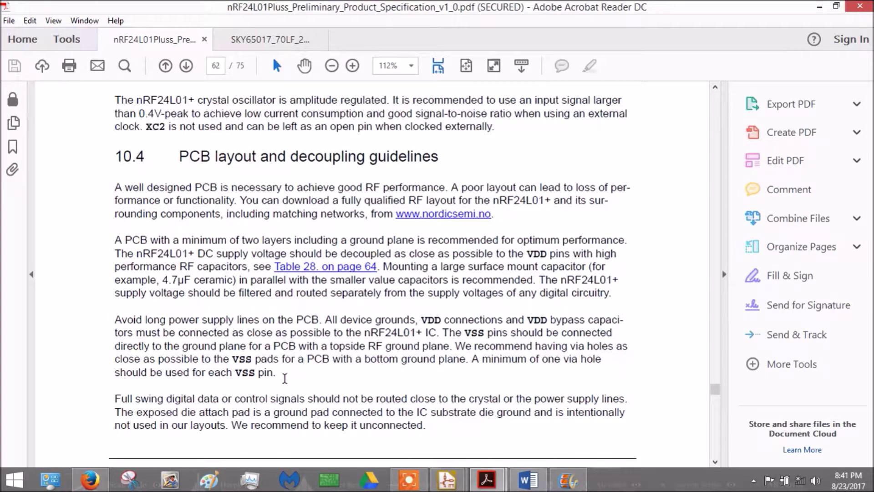
scroll(286, 376, "down", 4)
Scroll to the page 63 application example and highlight the '50ohm, 1' output label
scroll(284, 378, "down", 6)
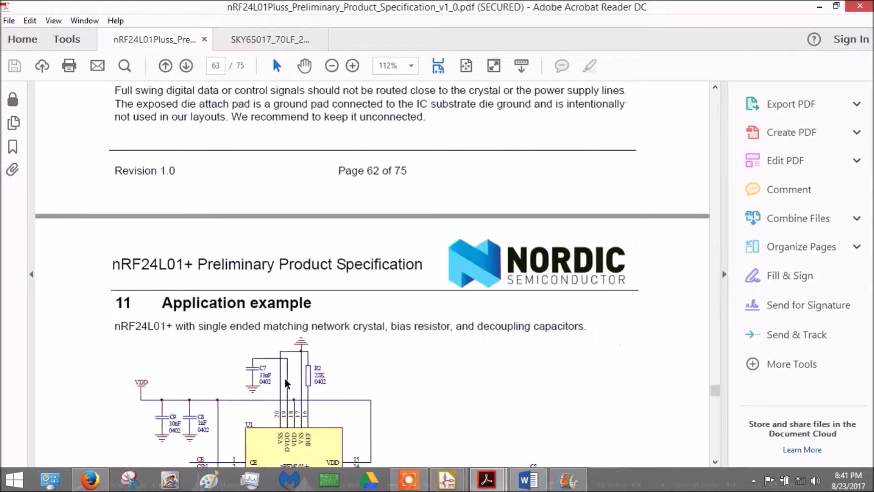
scroll(286, 382, "down", 1)
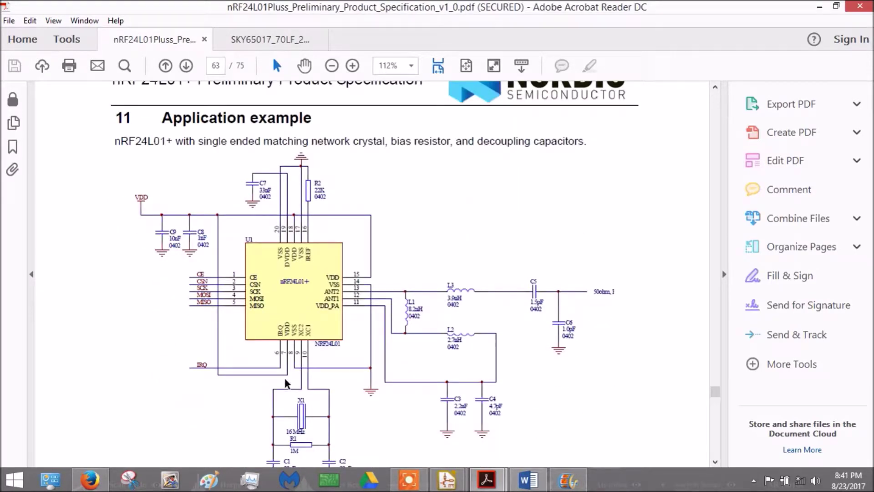
scroll(286, 384, "down", 1)
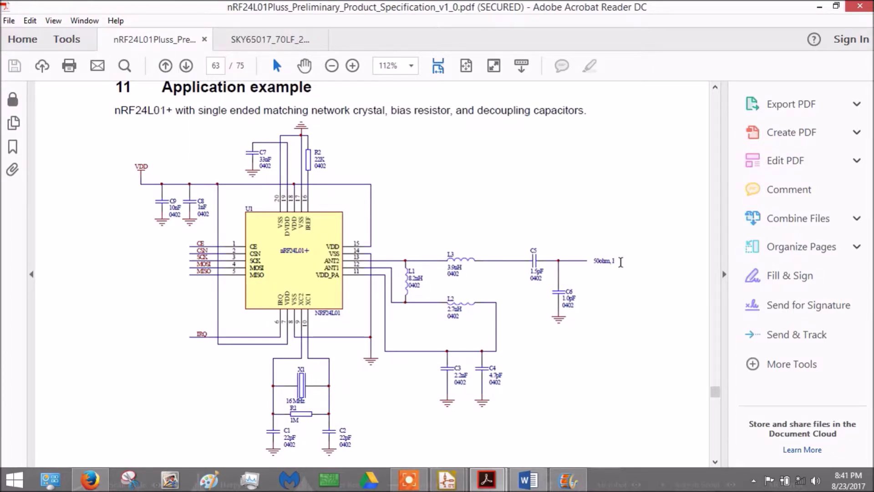
left_click_drag(620, 262, 594, 262)
Scroll back up and highlight the recommended antenna load impedance value
scroll(491, 340, "up", 3)
scroll(491, 345, "up", 20)
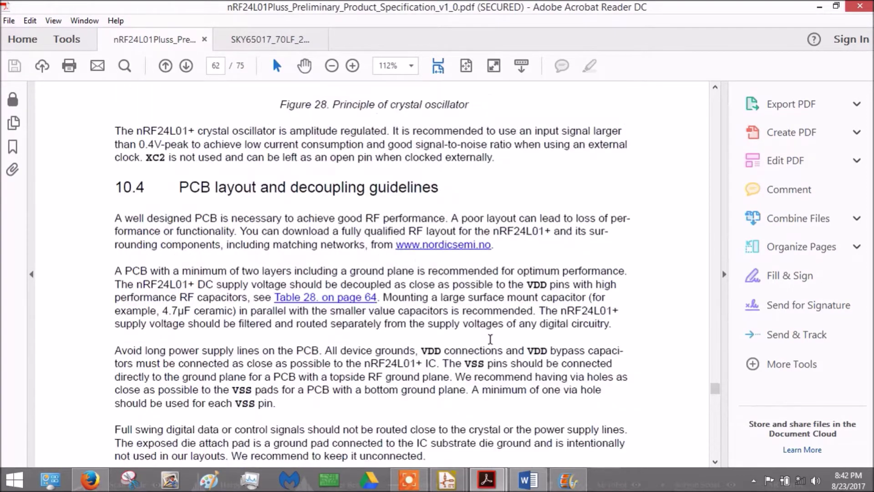
scroll(492, 345, "up", 10)
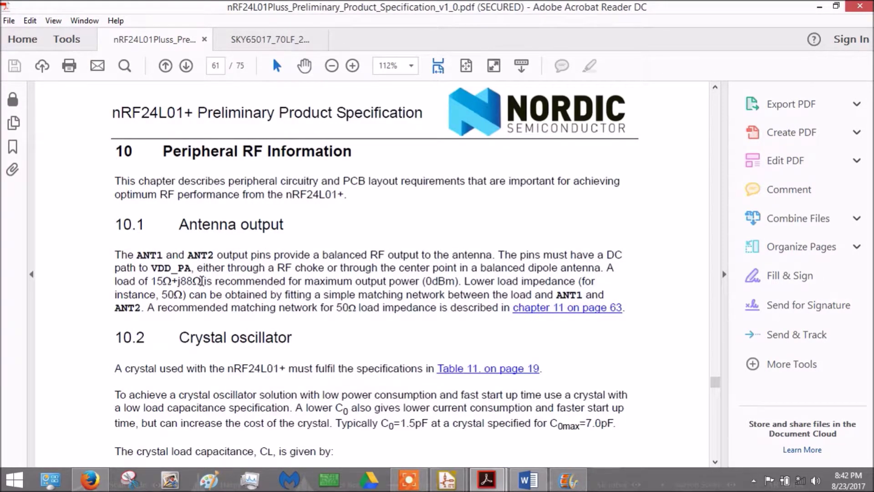
left_click_drag(201, 281, 156, 281)
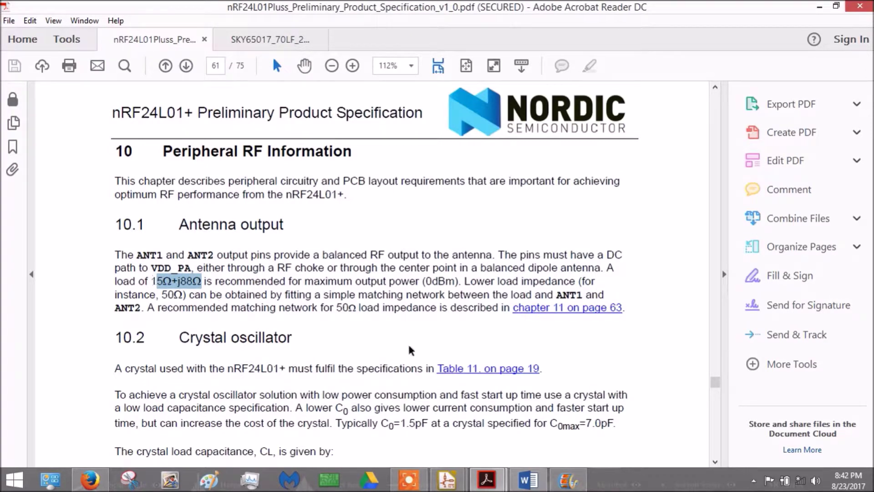
Return to the schematic and select the '50ohm, 1' output label, then deselect it
scroll(462, 326, "down", 10)
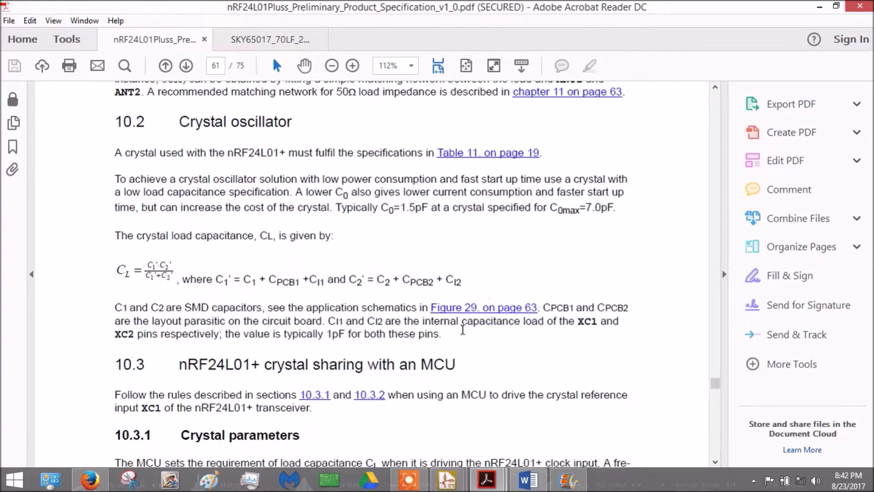
scroll(462, 328, "down", 15)
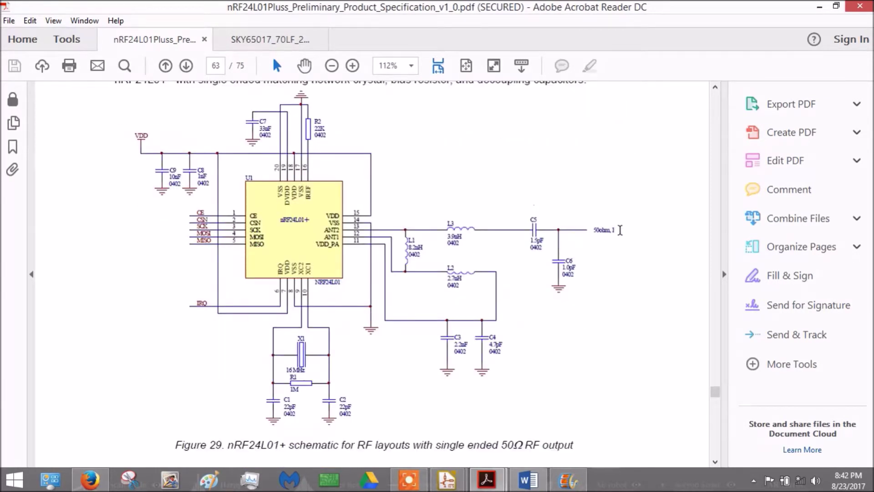
double_click(601, 228)
left_click(483, 249)
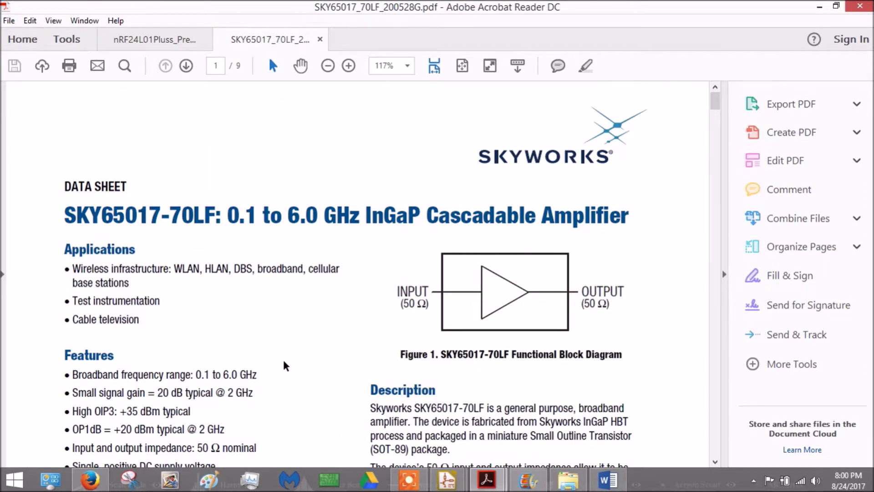
Highlight the SKY65017-70LF 20 dB small signal gain and 50 Ω impedance lines, then return to nRF24L01+
scroll(283, 365, "down", 3)
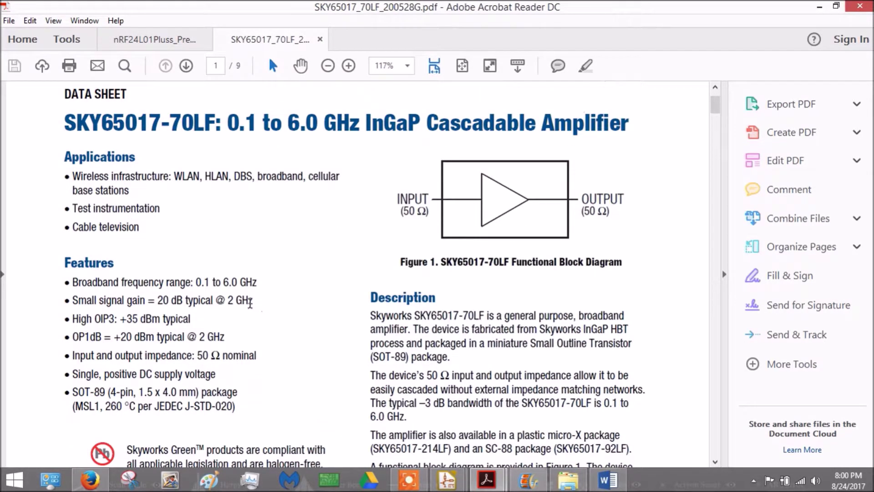
left_click_drag(263, 300, 74, 303)
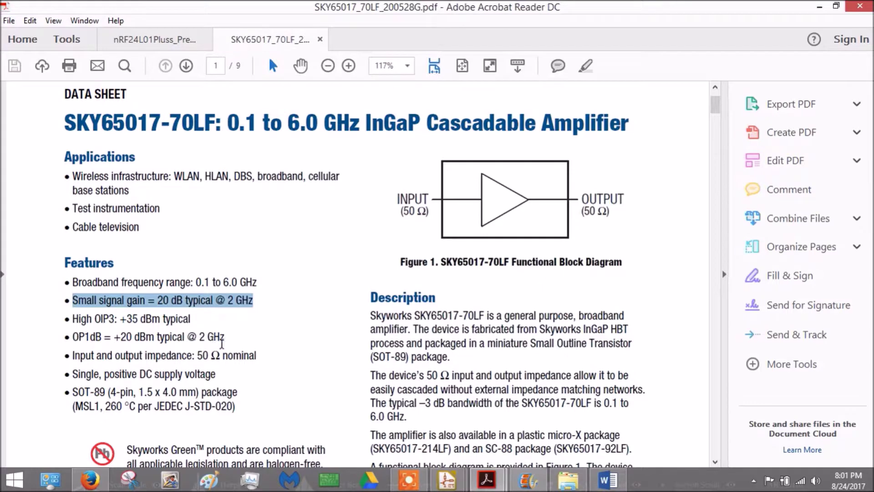
left_click(258, 356)
left_click_drag(257, 355, 72, 357)
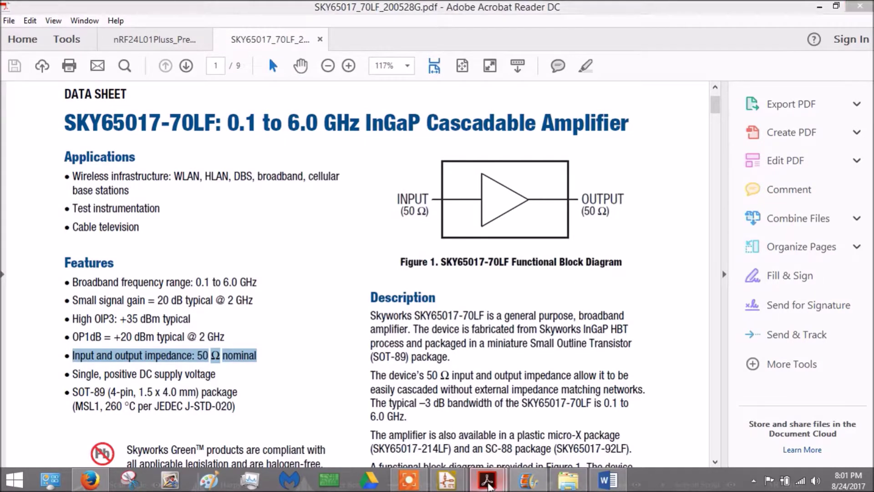
key("ctrl+Tab")
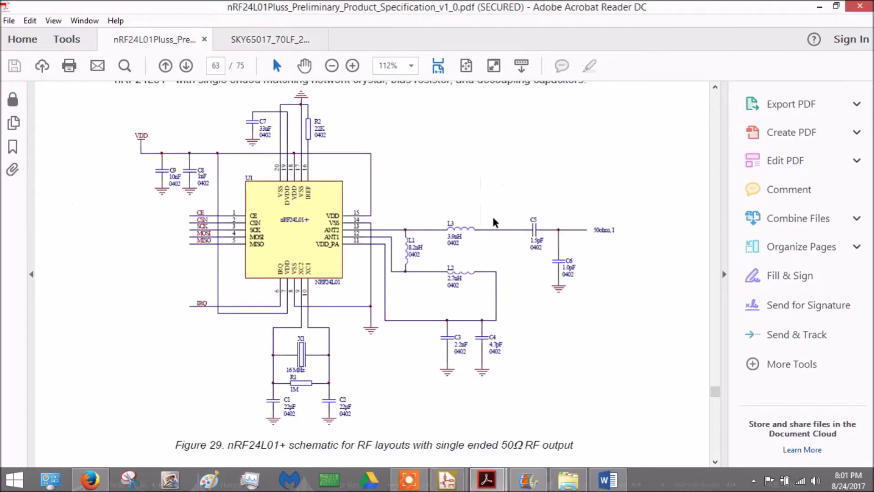
Highlight the schematic's '50ohm, 1' RF output label, then switch back to the SKY65017-70LF datasheet
left_click_drag(622, 228, 585, 230)
mouse_move(487, 479)
left_click(581, 412)
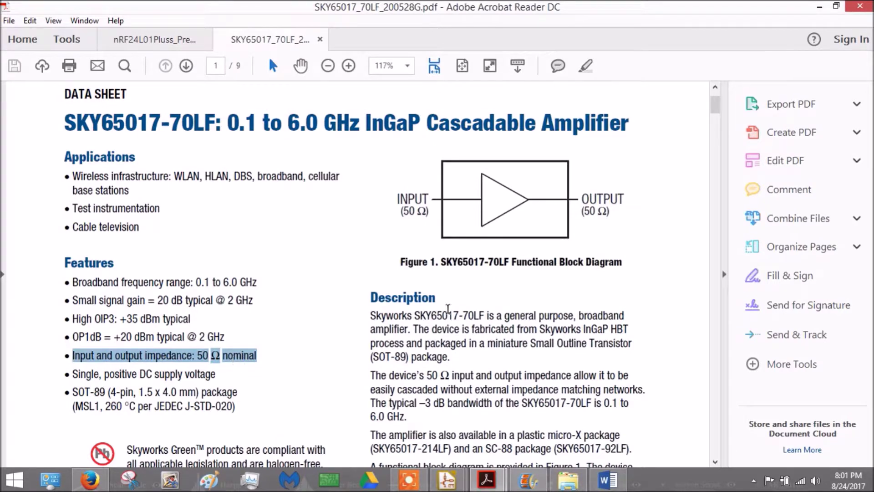
left_click(270, 364)
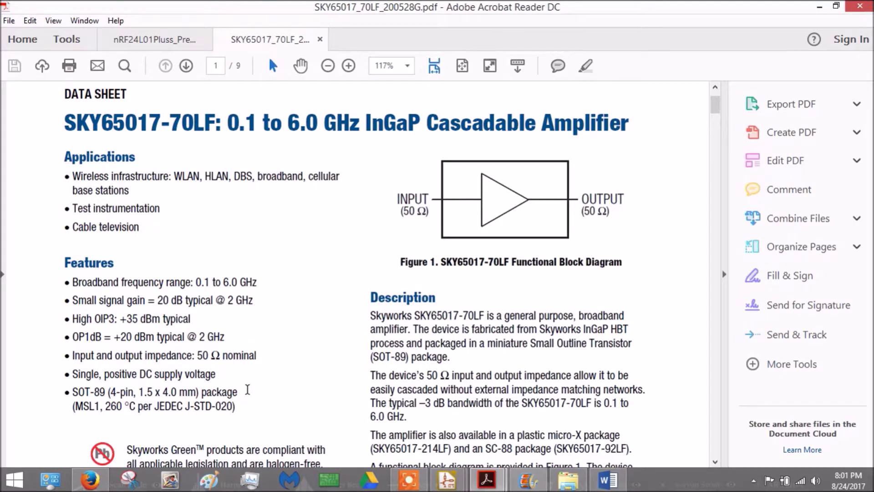
Scroll past Tables 1 and 2, selecting the RF input power row, down to Table 3
scroll(251, 391, "down", 15)
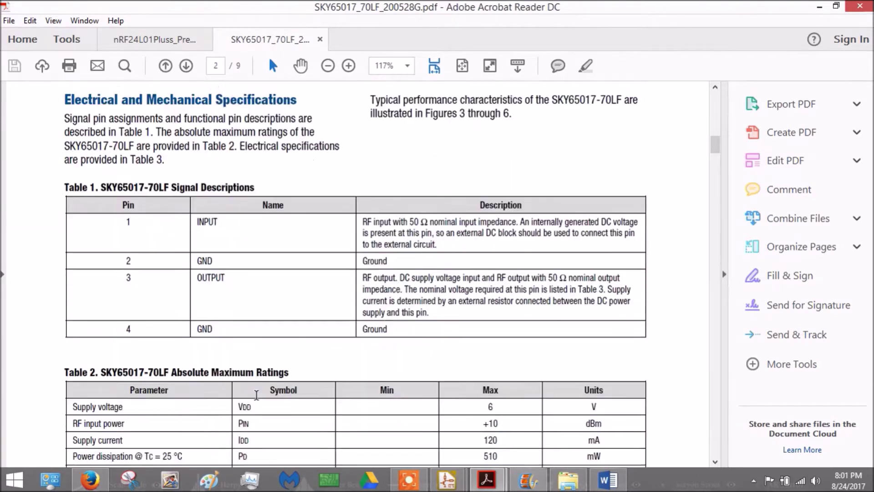
scroll(256, 394, "down", 3)
left_click_drag(73, 282, 67, 303)
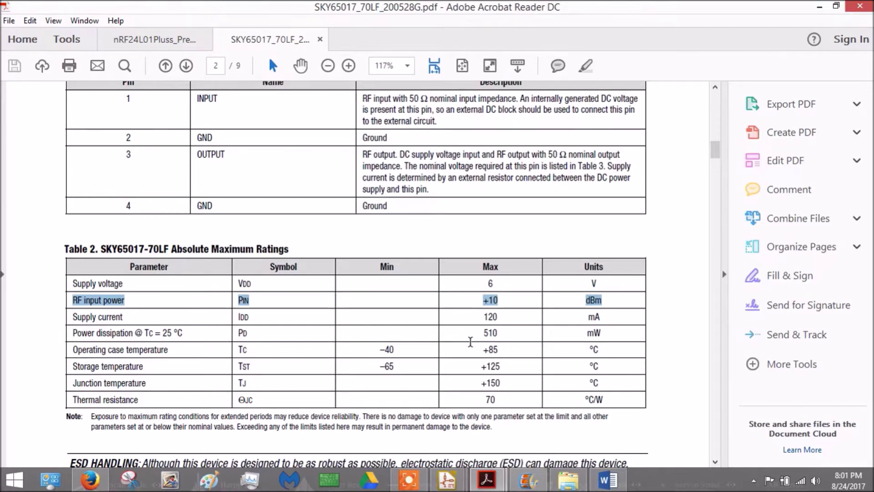
scroll(470, 341, "down", 10)
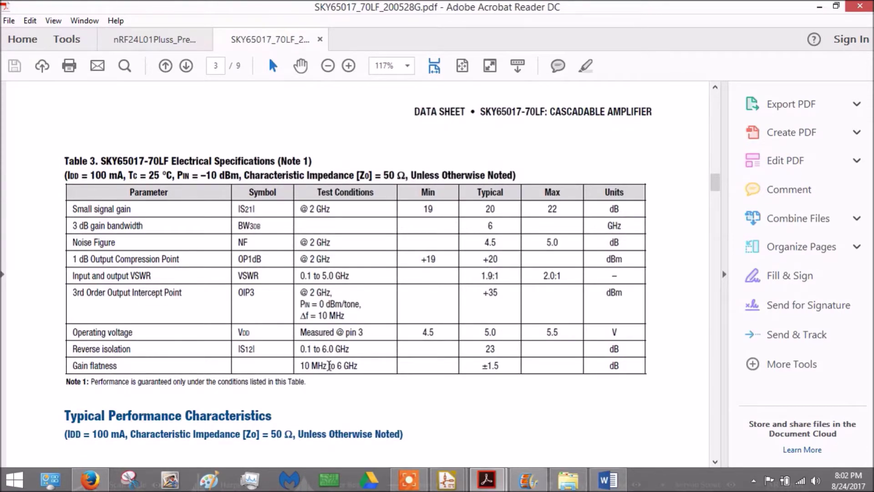
Highlight Table 3's small signal gain row and its @ 2 GHz condition, then scroll to Figure 3
left_click_drag(89, 208, 627, 209)
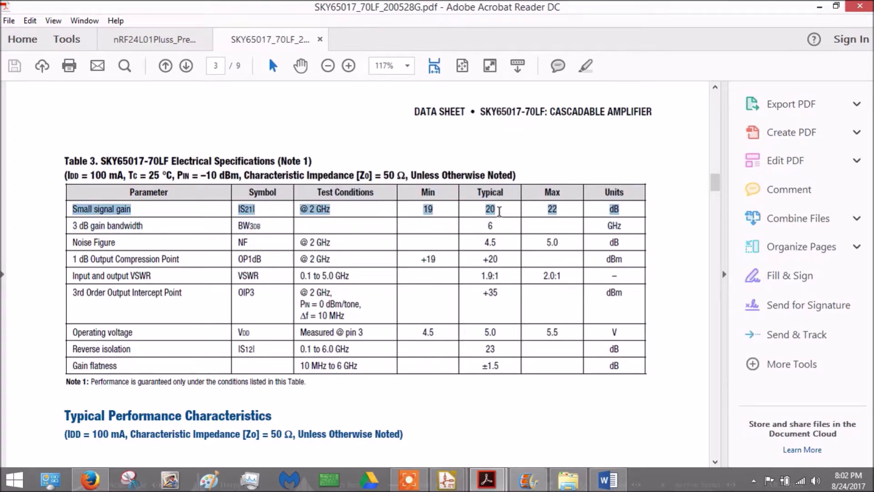
left_click(343, 210)
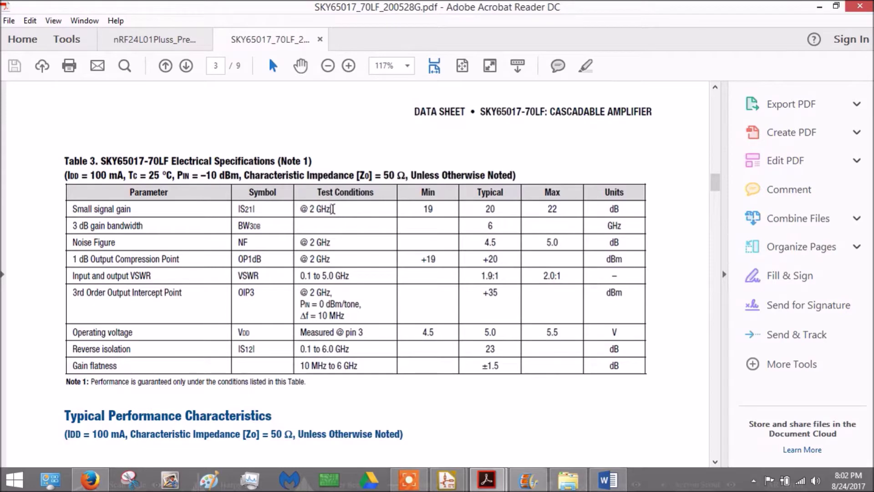
left_click_drag(333, 209, 299, 209)
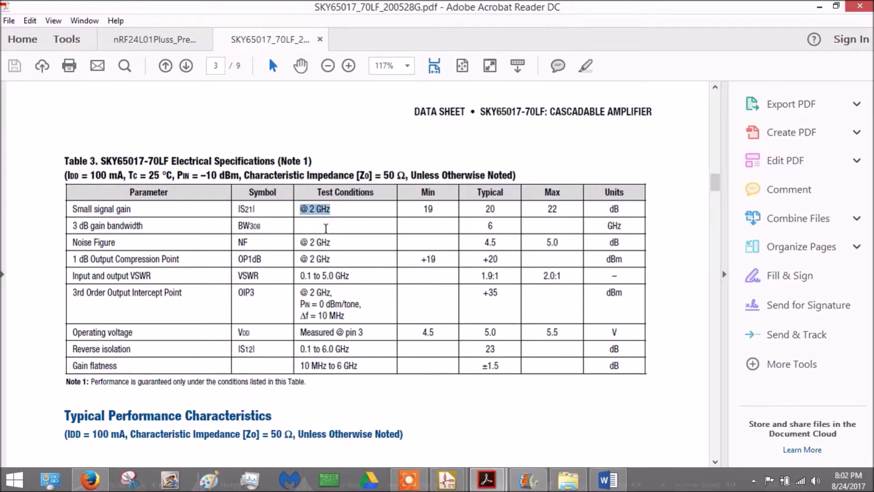
scroll(325, 231, "down", 10)
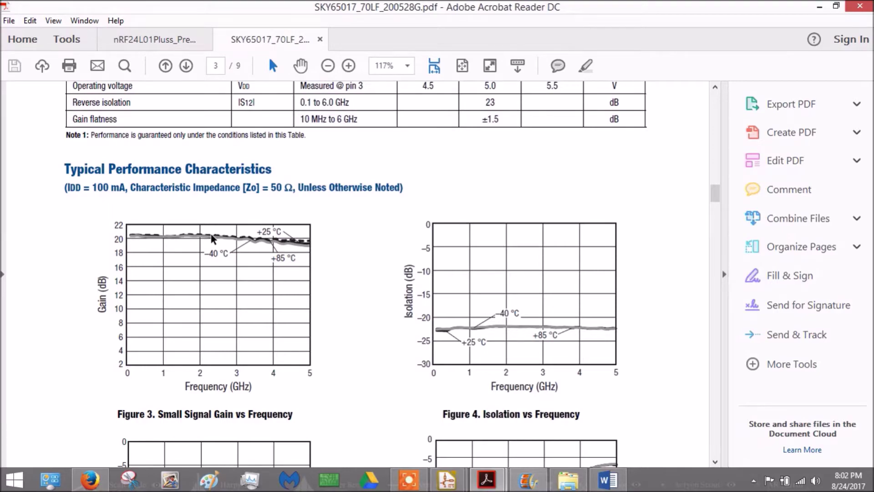
Highlight Table 3's typical 20 dB small signal gain and compare it with the gain graph
scroll(348, 365, "up", 1)
scroll(347, 364, "up", 5)
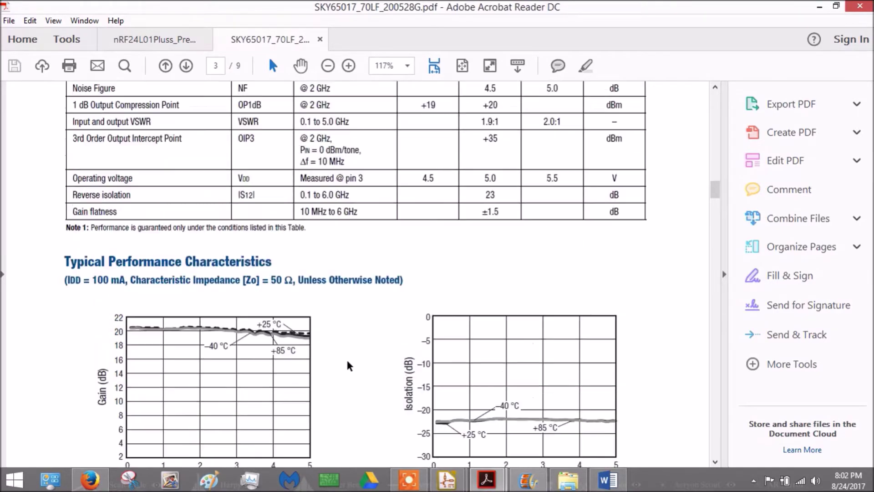
scroll(253, 417, "down", 4)
scroll(251, 418, "up", 4)
scroll(248, 410, "up", 2)
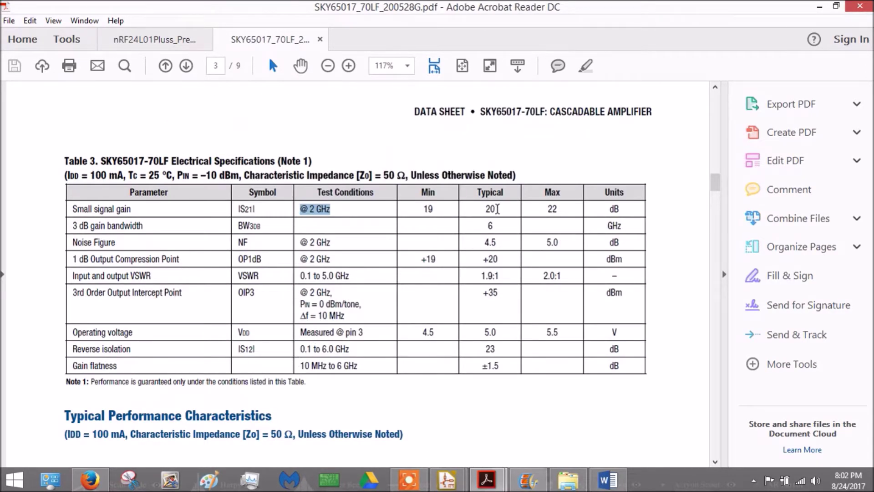
left_click_drag(499, 208, 483, 211)
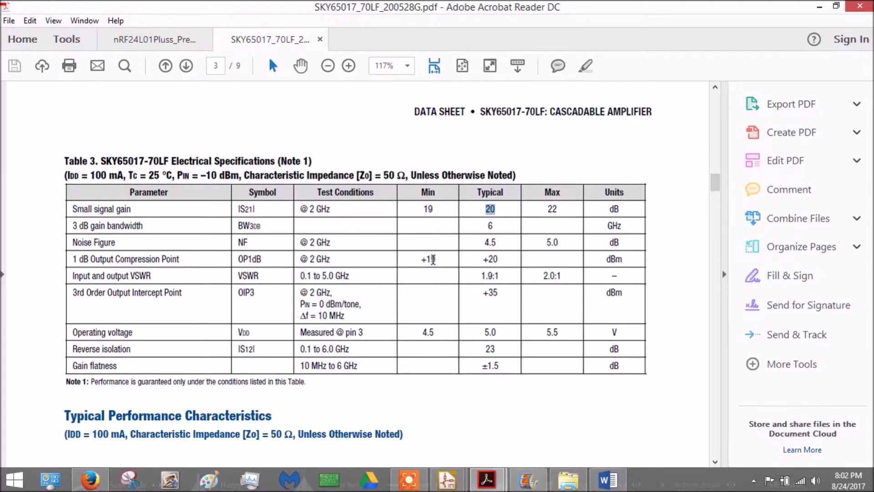
scroll(283, 341, "down", 6)
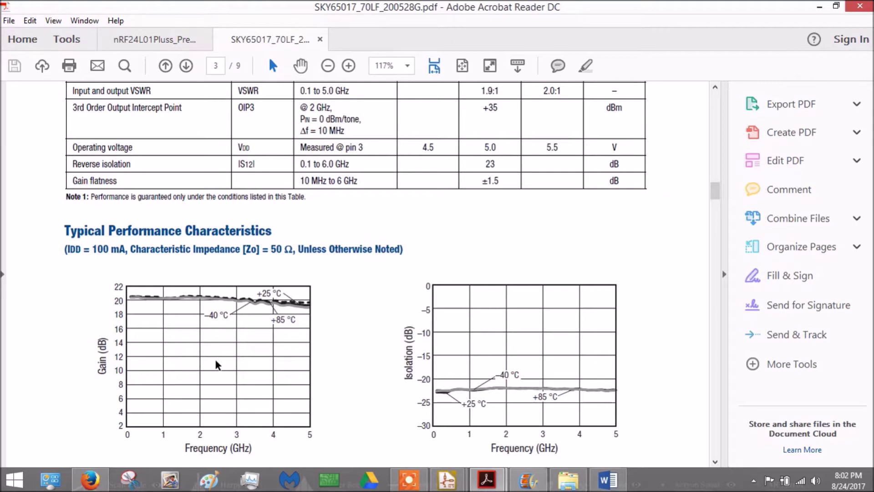
scroll(315, 362, "up", 6)
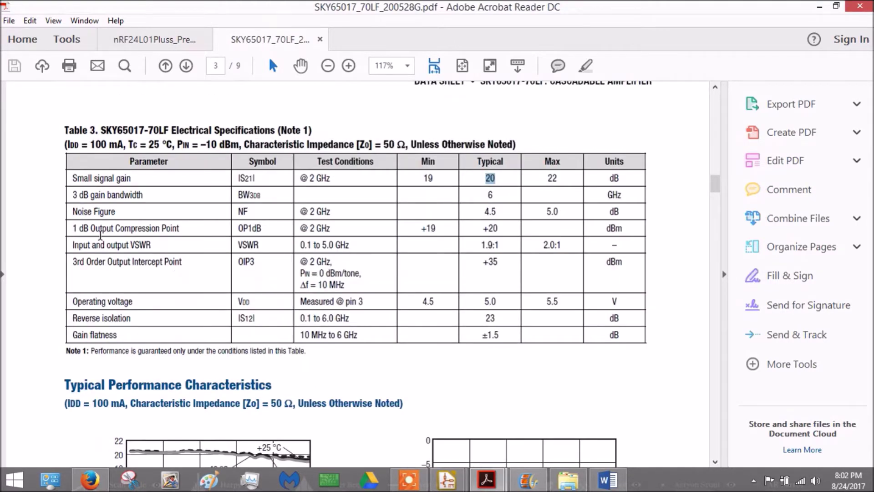
left_click_drag(71, 228, 635, 226)
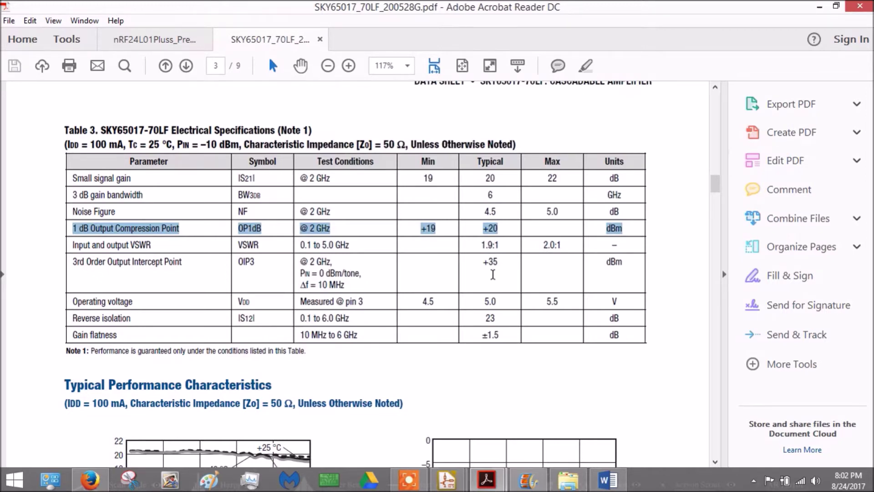
left_click(104, 230)
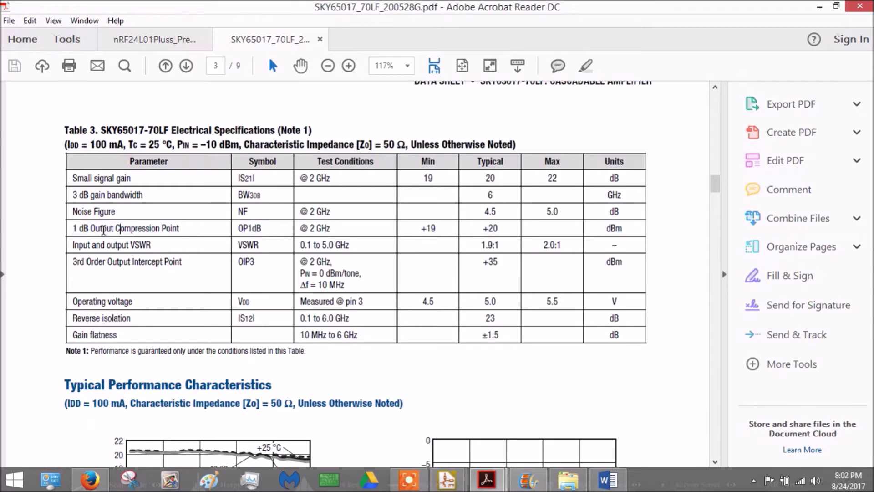
left_click_drag(90, 228, 116, 226)
left_click_drag(500, 228, 483, 228)
left_click_drag(501, 228, 483, 228)
left_click_drag(72, 228, 169, 227)
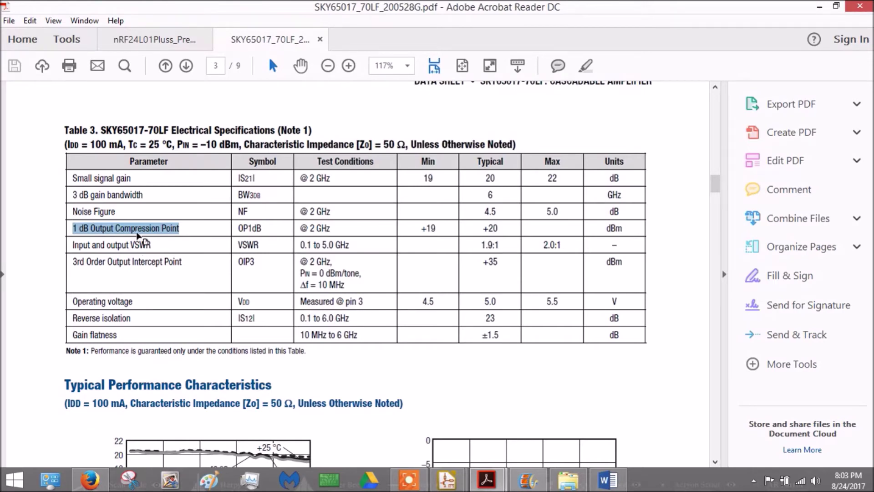
left_click(189, 232)
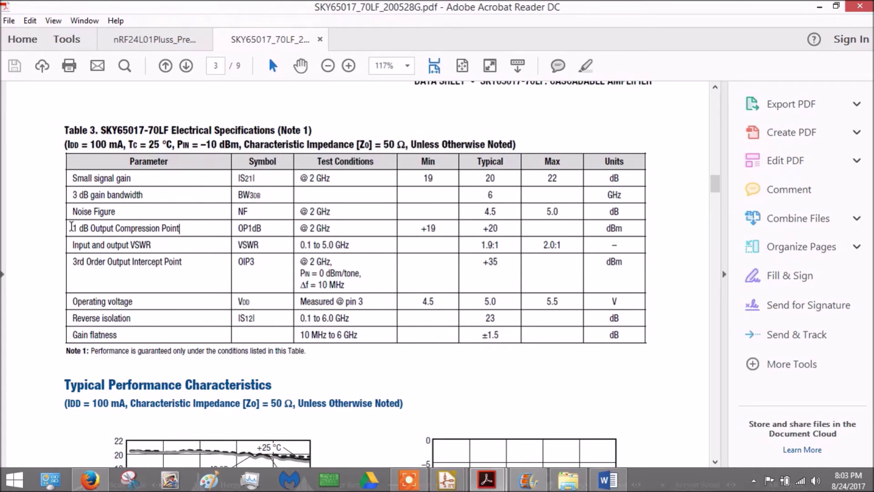
left_click_drag(72, 227, 632, 226)
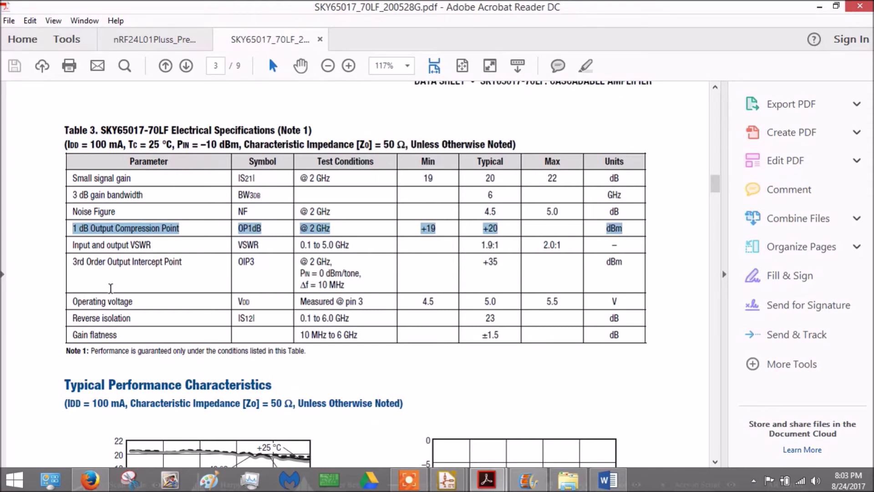
left_click(186, 232)
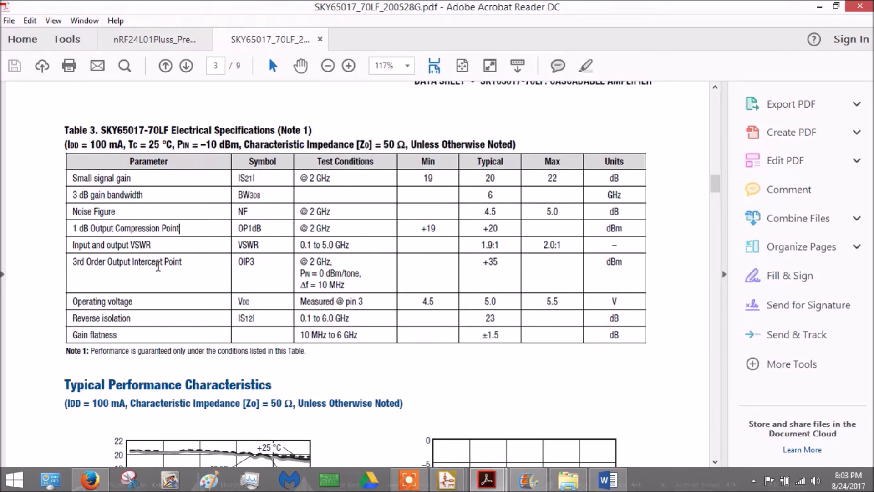
Scroll up to page 1 of the SKY65017-70LF datasheet with its applications and features list
scroll(158, 268, "up", 10)
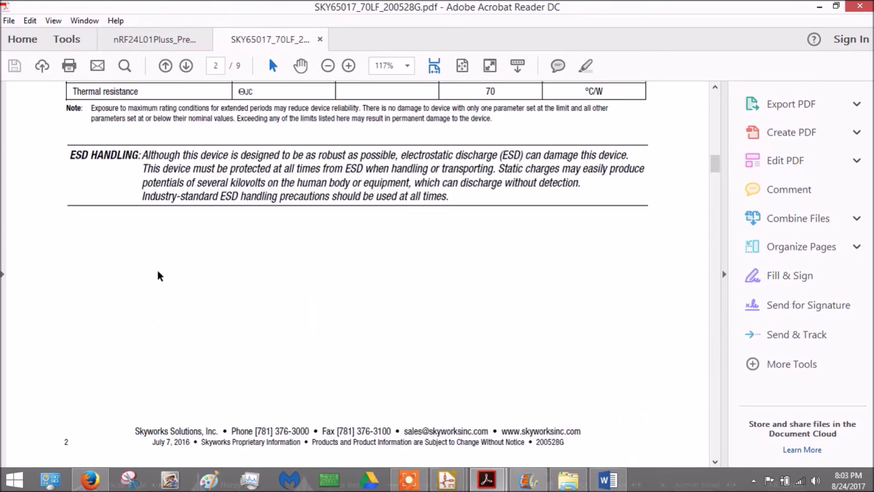
scroll(158, 271, "up", 15)
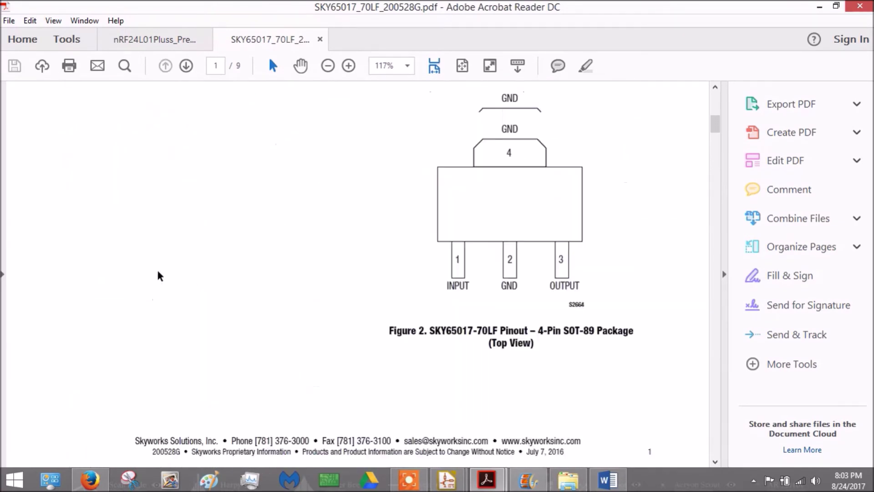
scroll(158, 270, "up", 5)
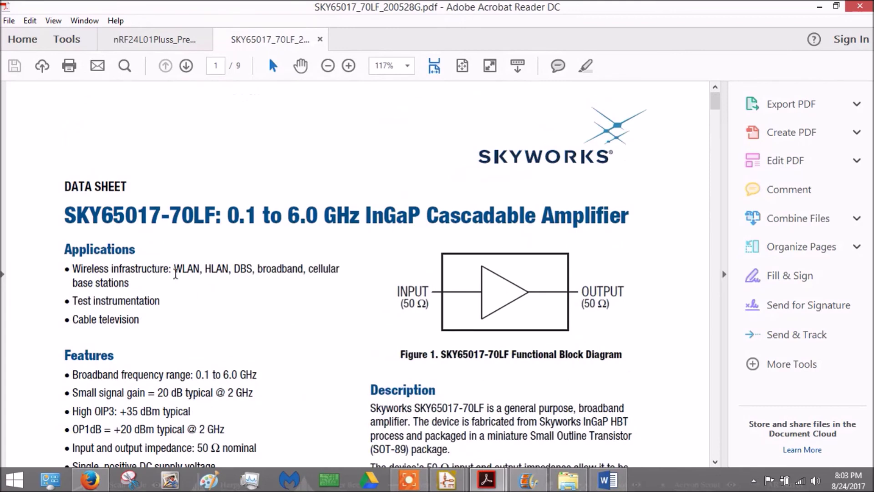